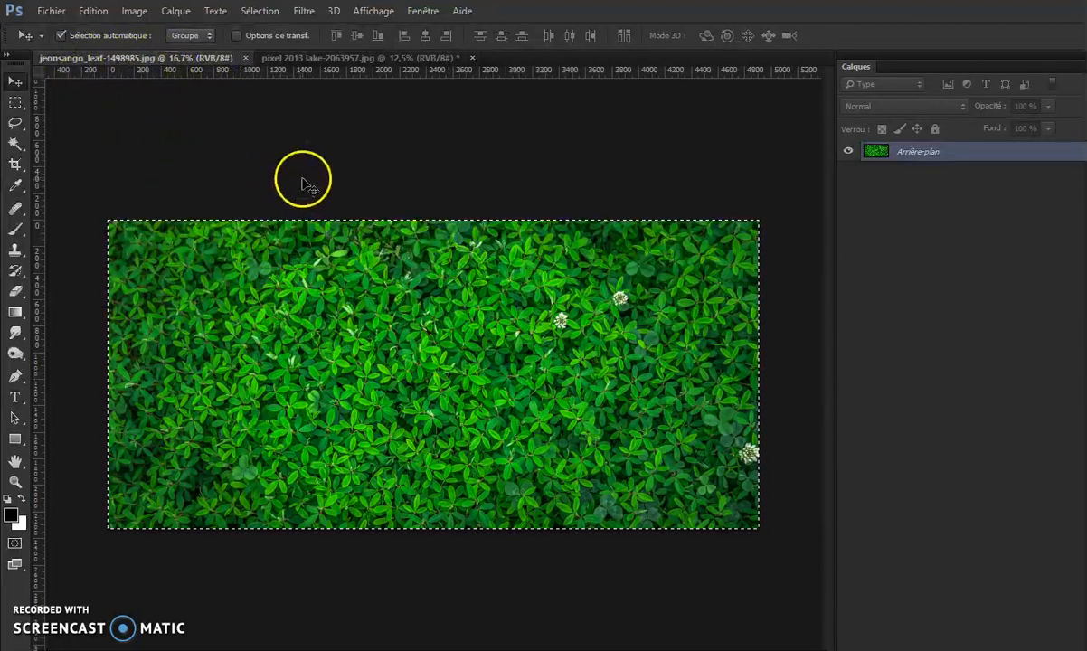
# - Add the text NATURE in black 300 pt Berlin Sans FB Demi to the leaf image and centre it over the leaves
pyautogui.click(316, 58)
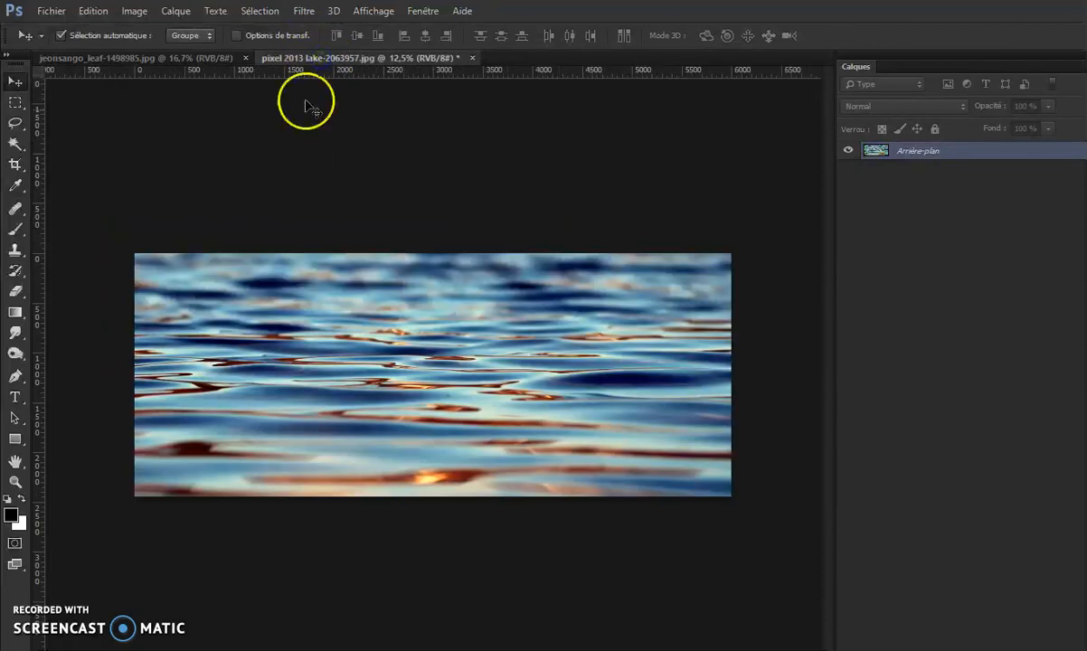
pyautogui.click(188, 60)
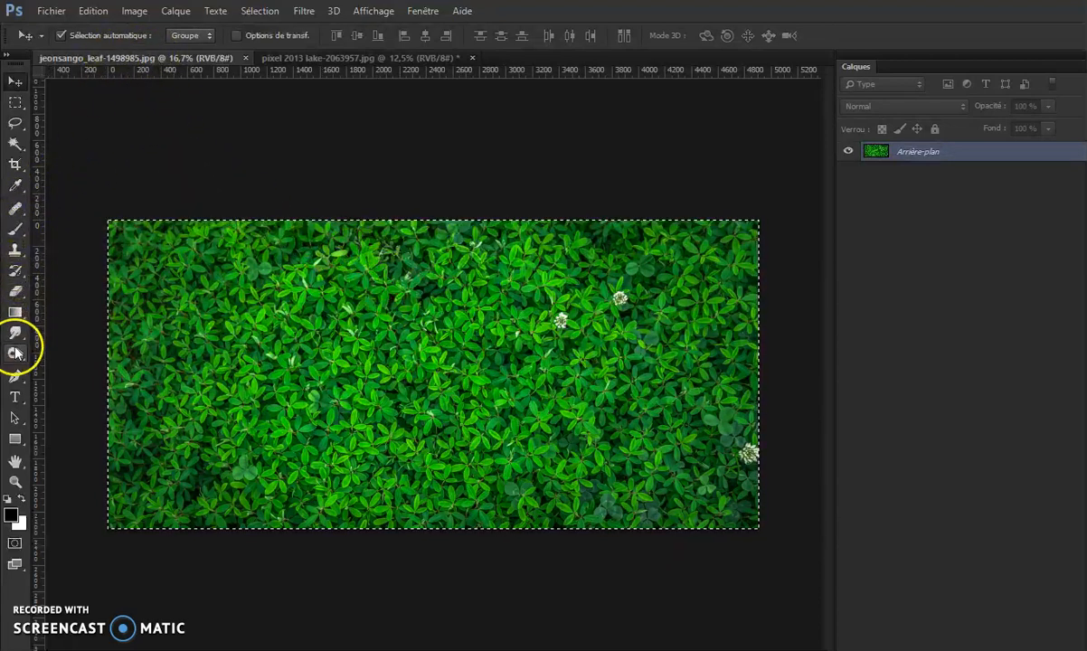
pyautogui.click(18, 397)
pyautogui.click(202, 346)
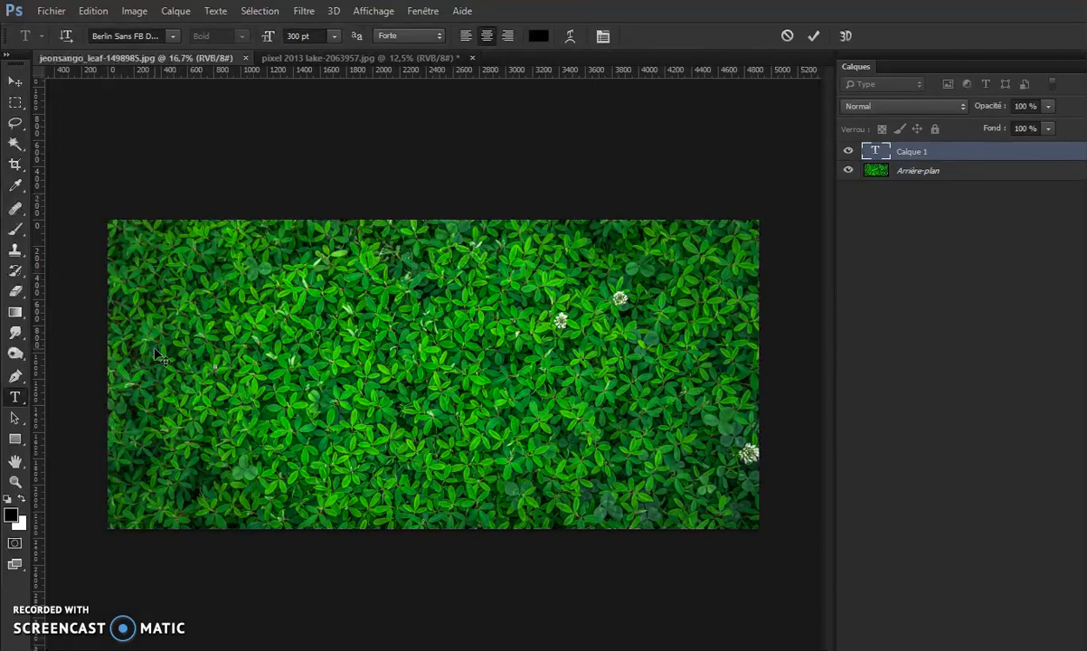
pyautogui.write('NAU')
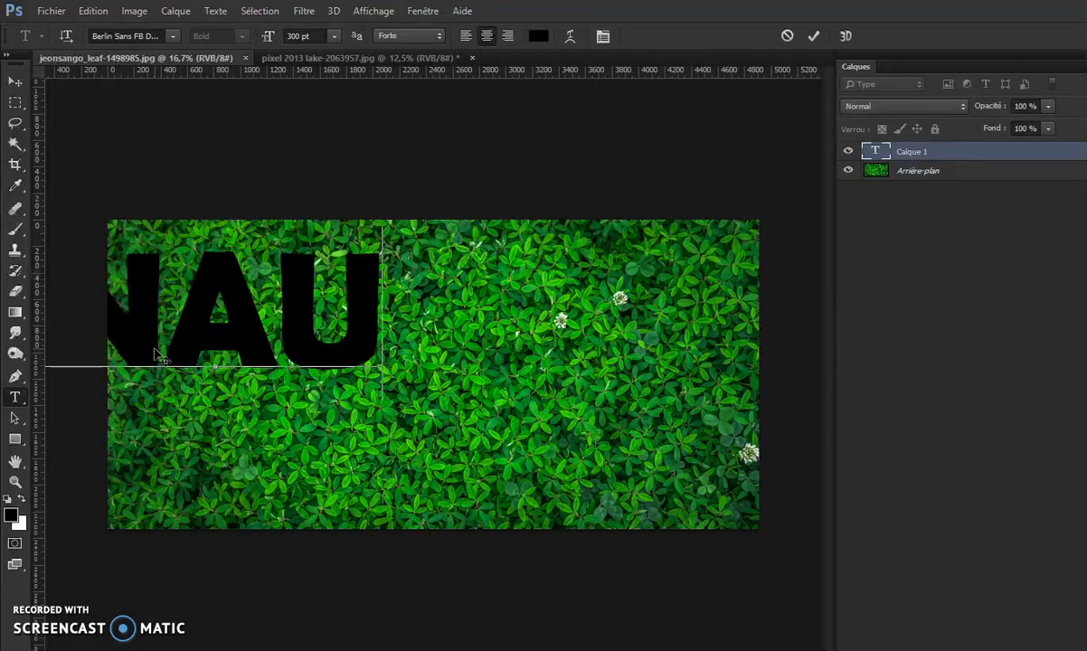
pyautogui.press('BackSpace')
pyautogui.write('TURE')
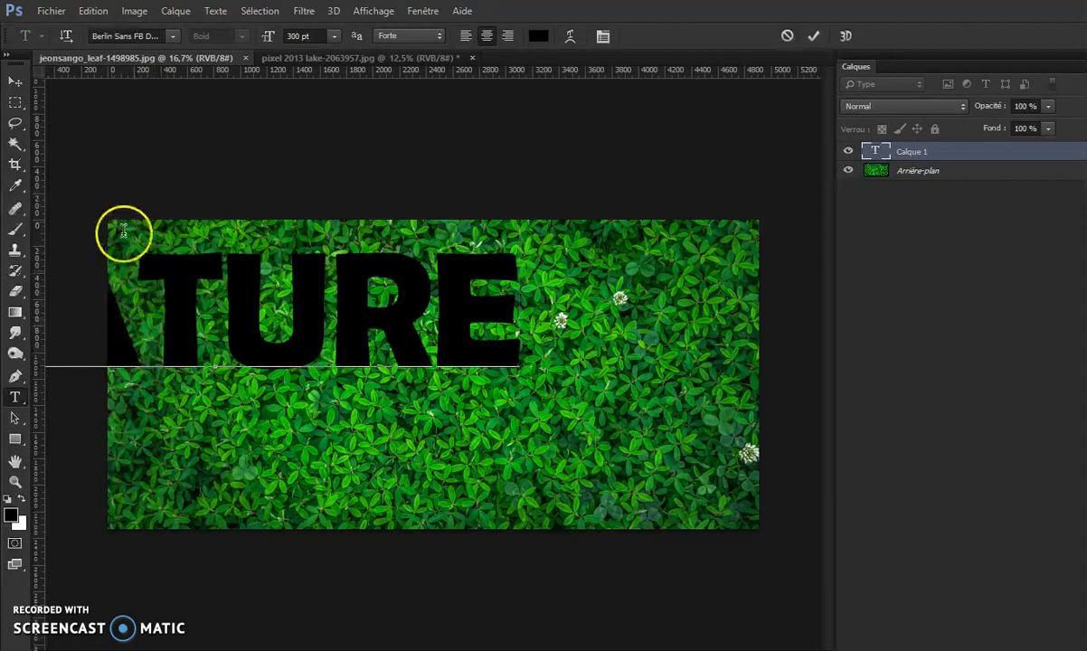
pyautogui.click(20, 81)
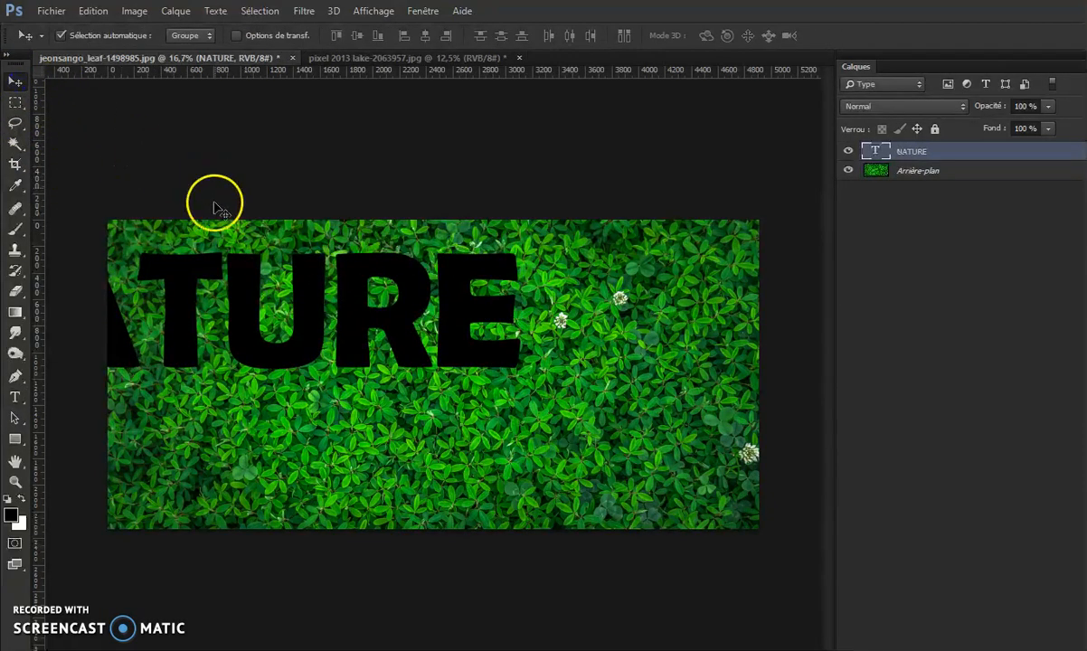
pyautogui.moveTo(233, 281); pyautogui.dragTo(458, 345)
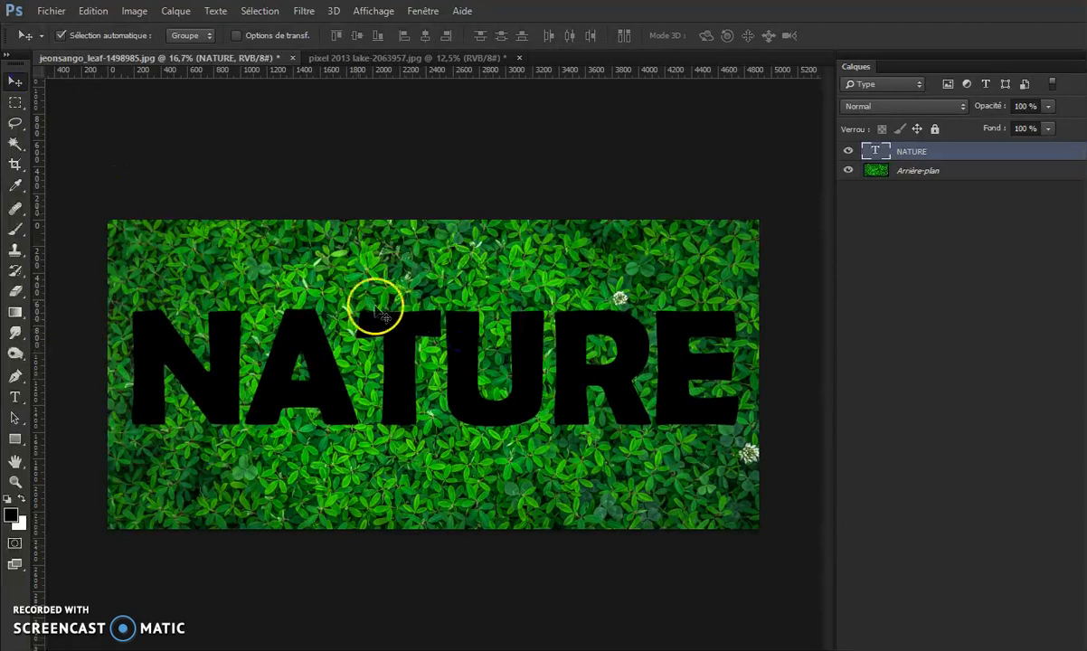
# - Select the whole NATURE text for editing and look through the available fonts, keeping Berlin Sans FB Demi
pyautogui.doubleClick(875, 154)
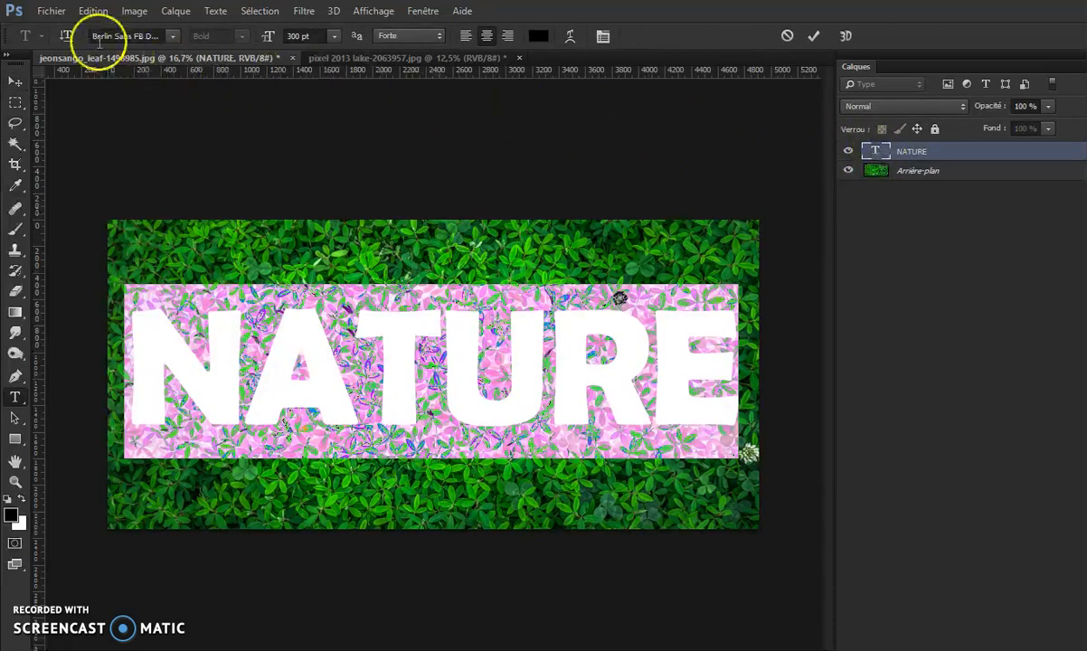
pyautogui.click(173, 37)
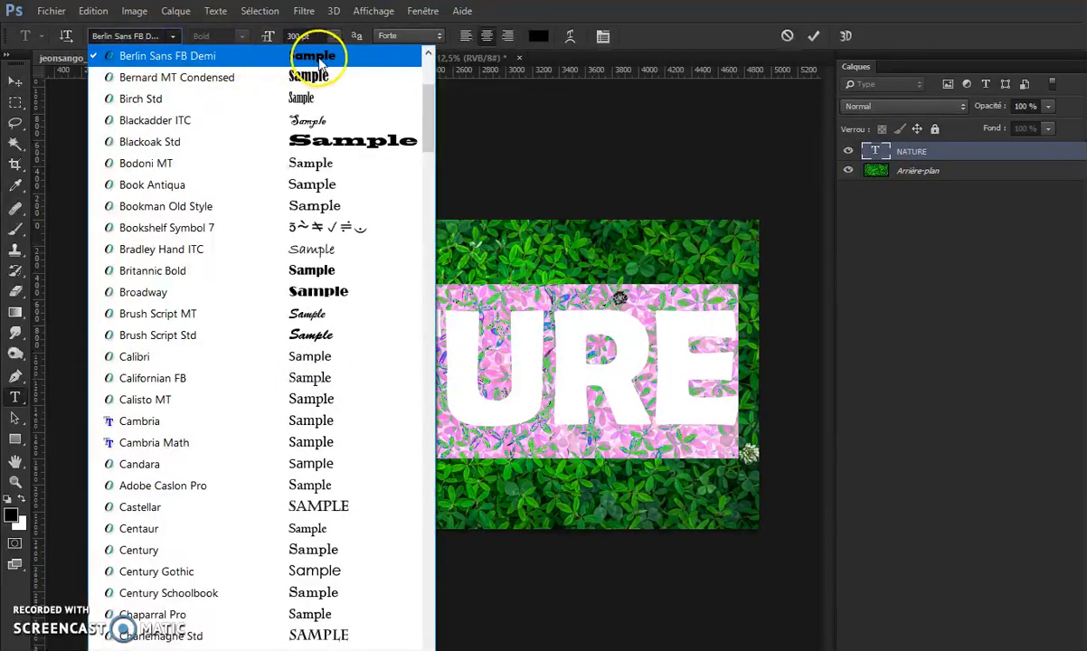
pyautogui.moveTo(431, 104); pyautogui.dragTo(430, 87)
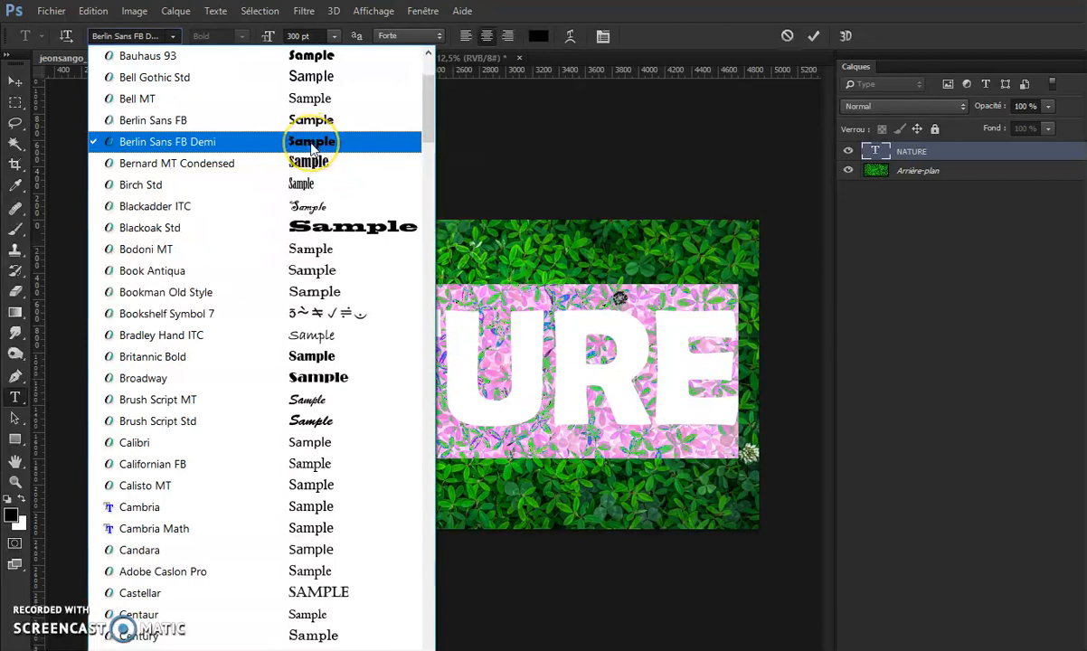
pyautogui.click(333, 38)
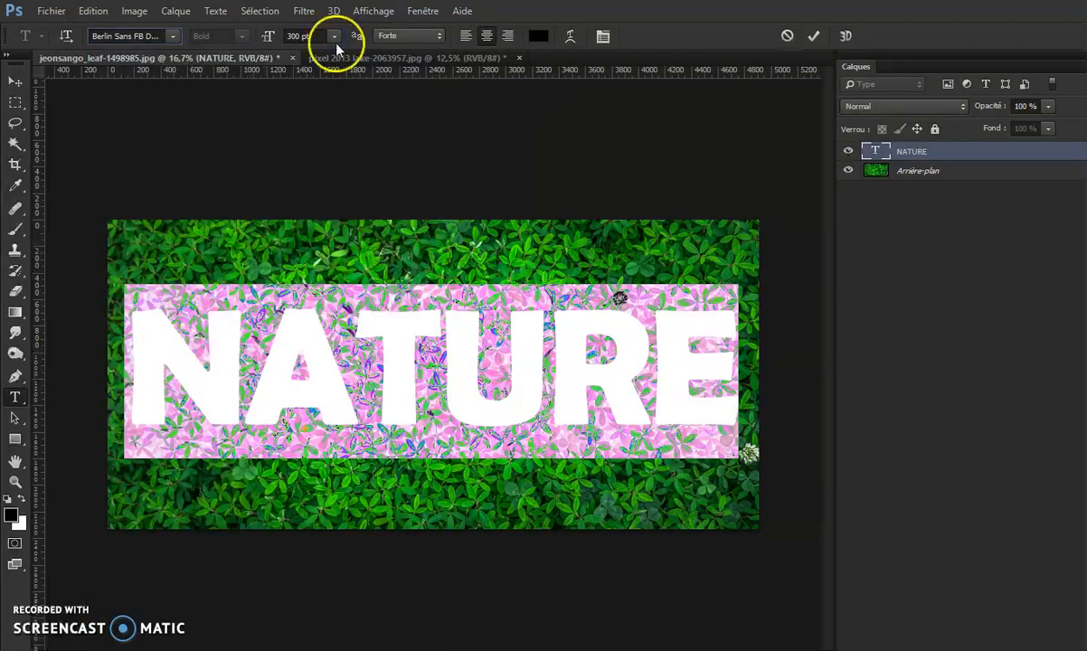
# - Show the character settings, set the NATURE text's tracking to 0, and compare it with the previous letter spacing
pyautogui.click(602, 36)
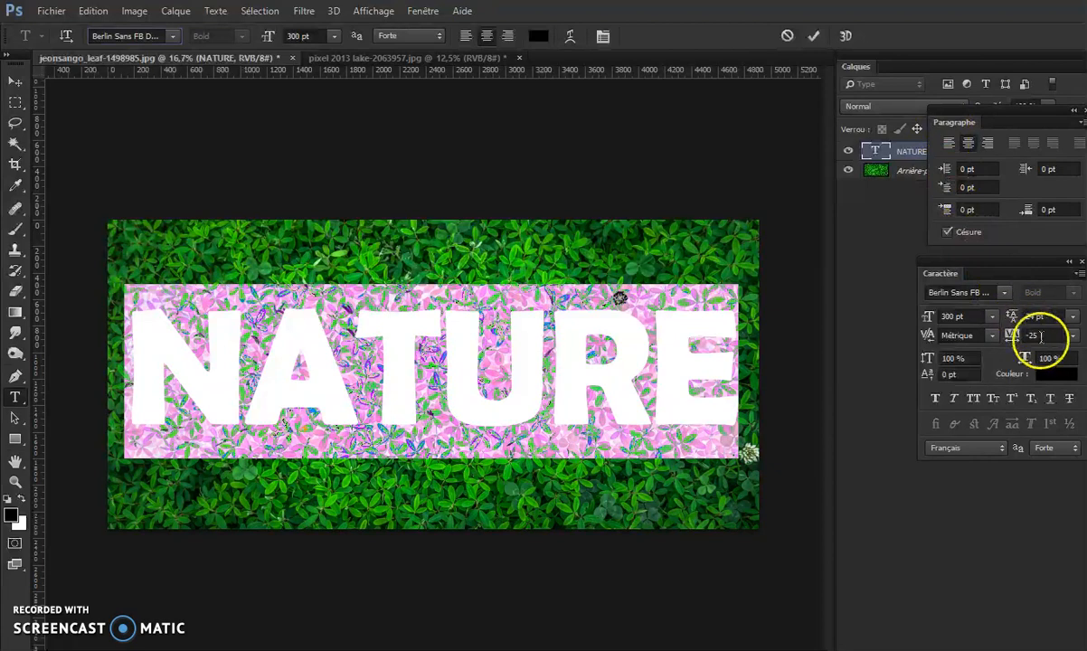
pyautogui.moveTo(945, 276); pyautogui.dragTo(767, 247)
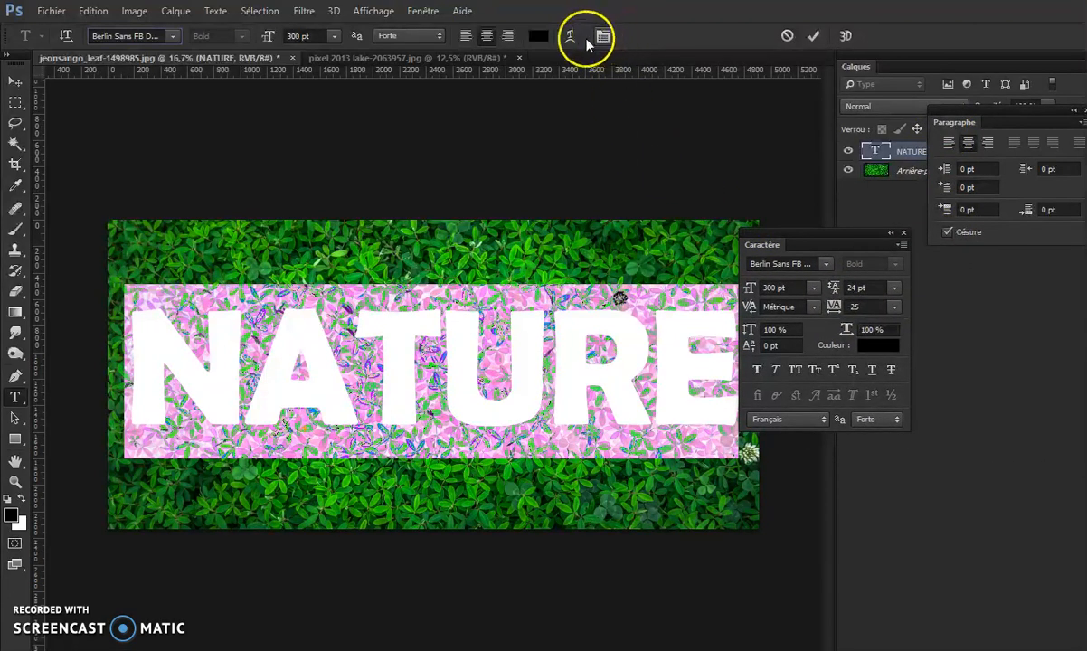
pyautogui.click(405, 12)
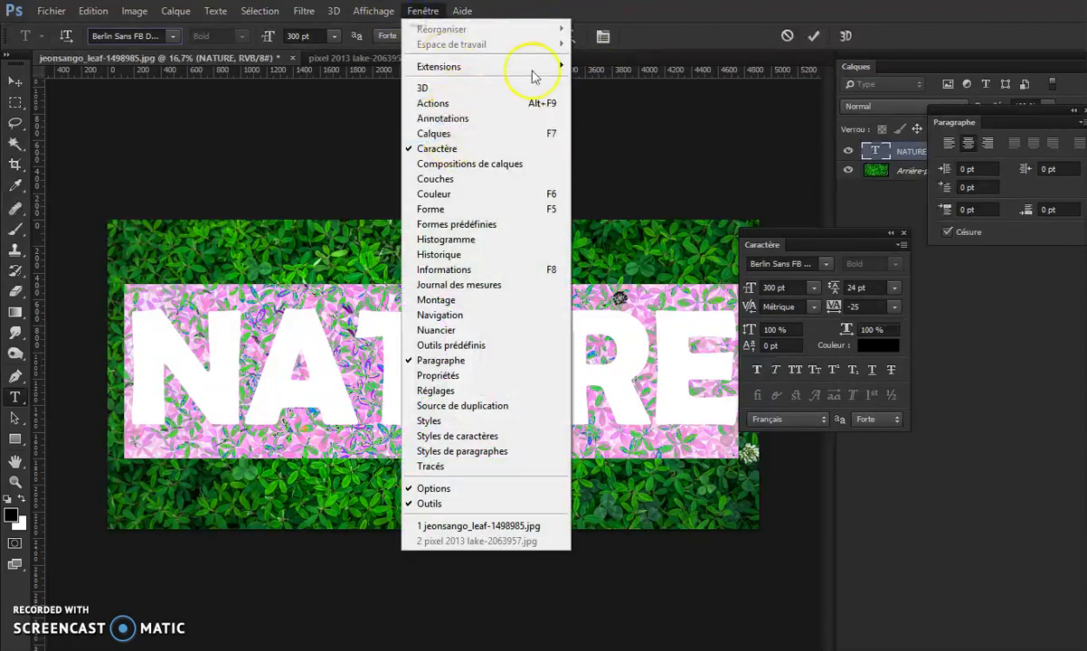
pyautogui.click(602, 21)
pyautogui.click(866, 308)
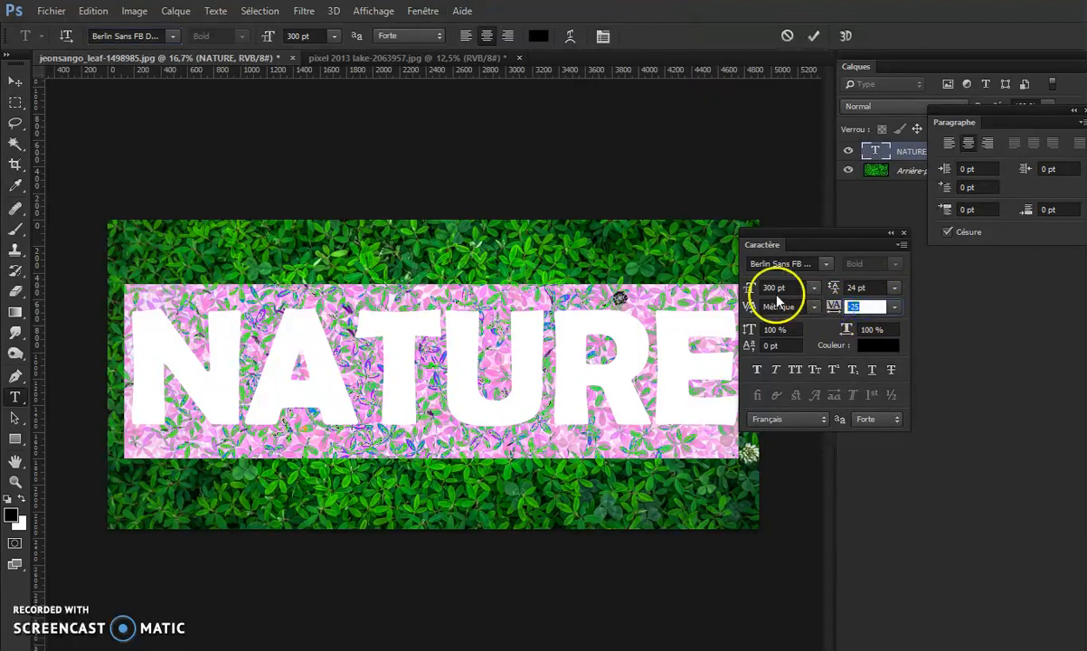
pyautogui.write('0')
pyautogui.press('Return')
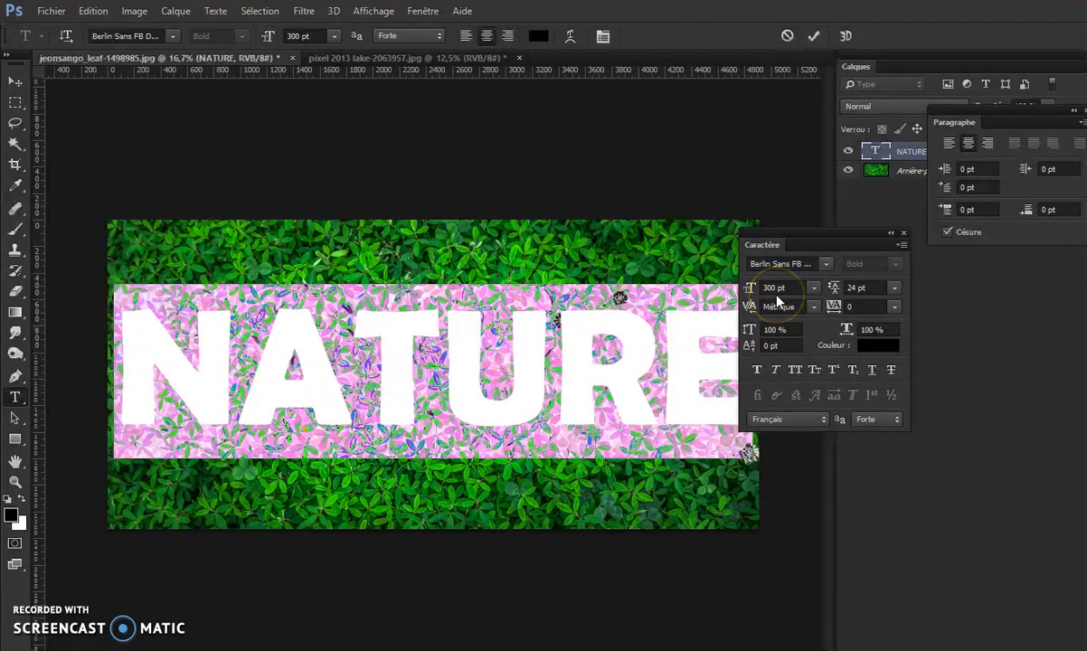
pyautogui.moveTo(812, 242); pyautogui.dragTo(953, 292)
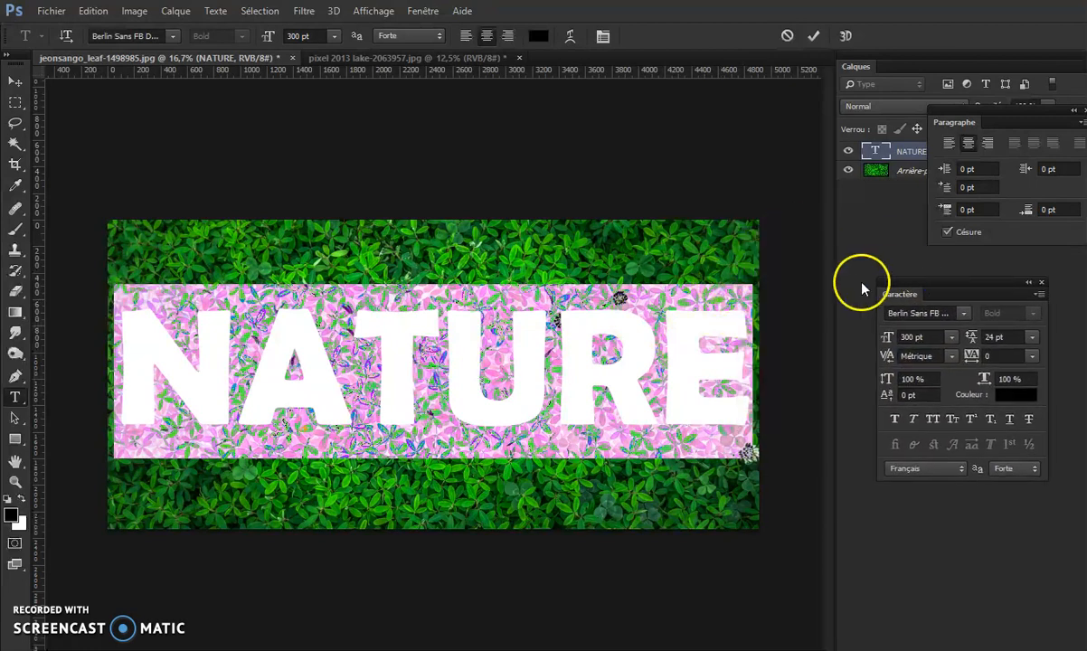
pyautogui.click(15, 83)
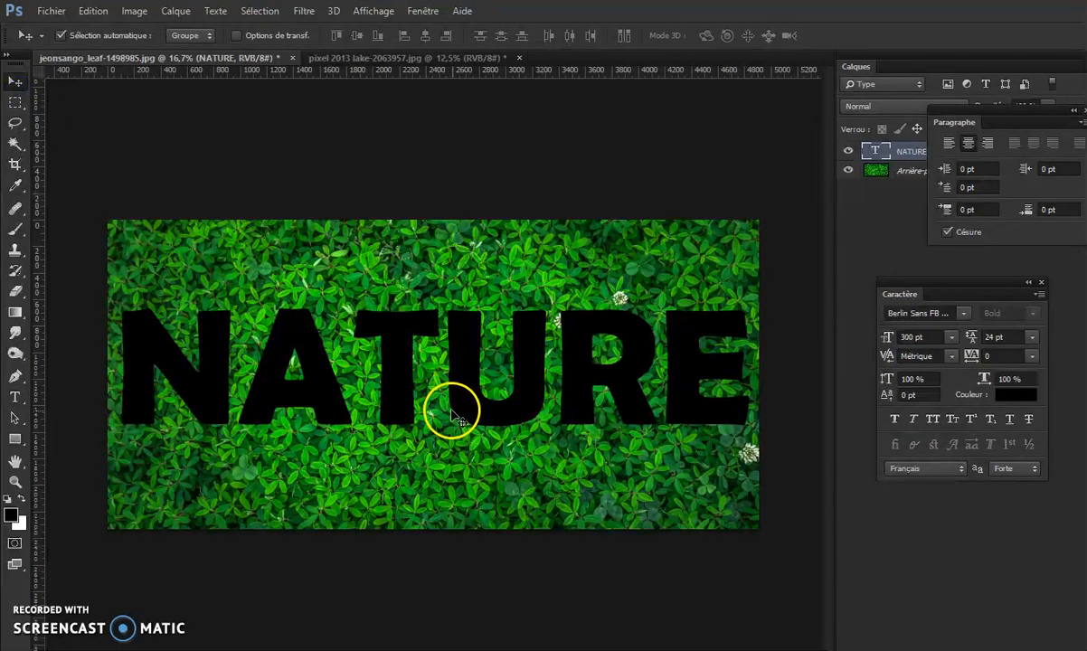
pyautogui.hotkey('ctrl', 'z')
pyautogui.hotkey('ctrl', 'z')
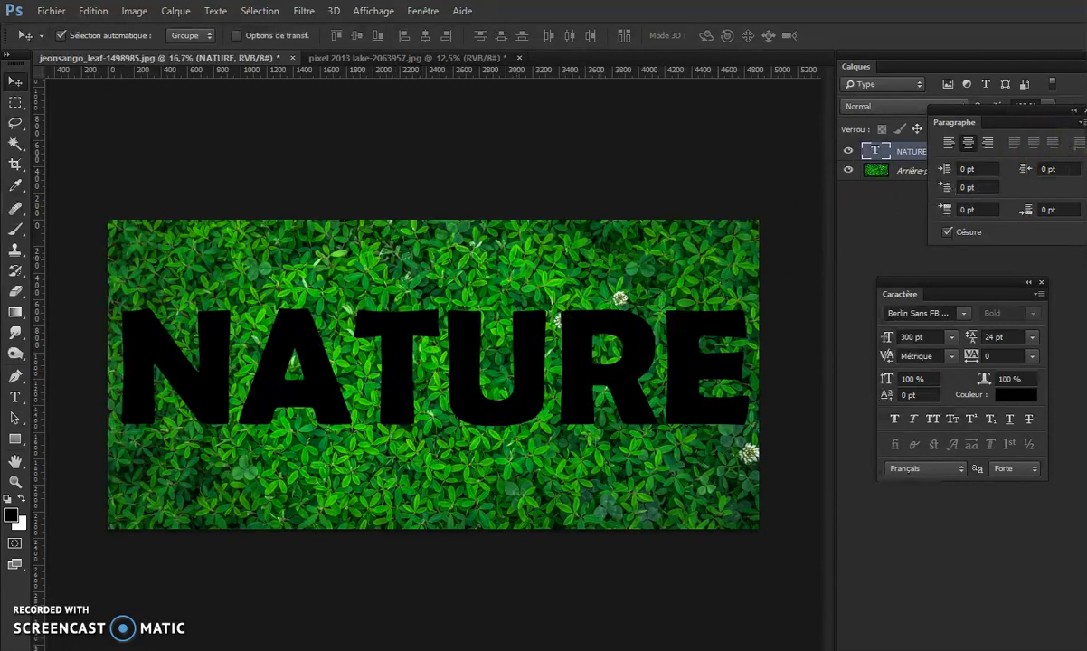
# - Move the paragraph settings clear of the layer list and load the NATURE text layer's outline as a selection
pyautogui.moveTo(1017, 115); pyautogui.dragTo(1066, 312)
pyautogui.click(881, 150)
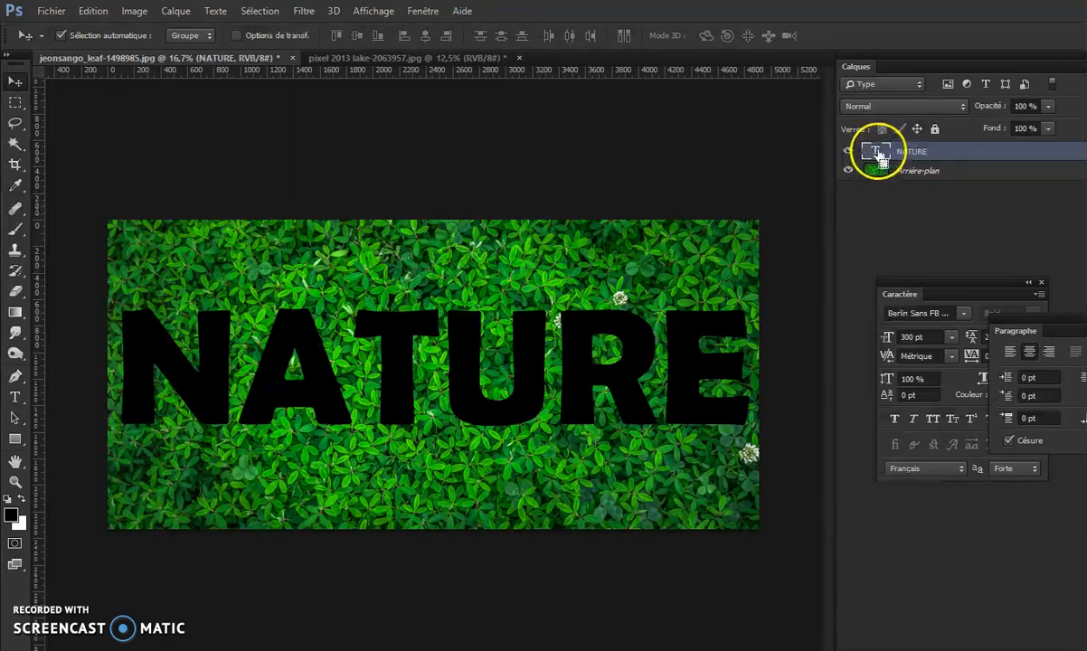
pyautogui.keyDown('ctrl'); pyautogui.click(876, 154); pyautogui.keyUp('ctrl')
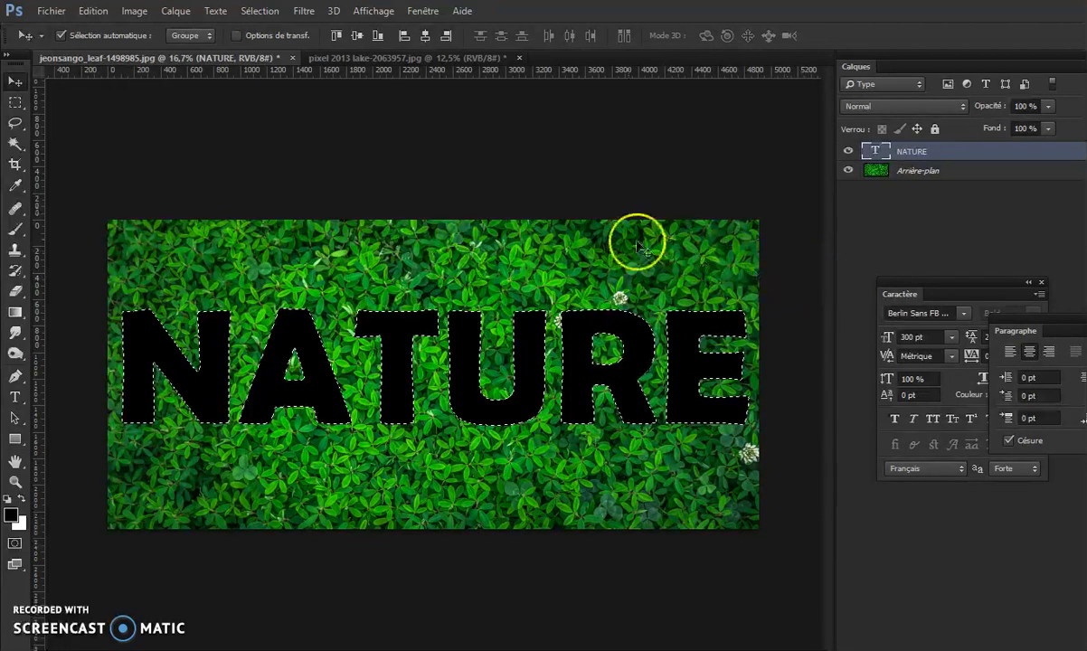
# - Copy the entire lake image and paste it inside the NATURE letter selection in the leaf image
pyautogui.click(381, 60)
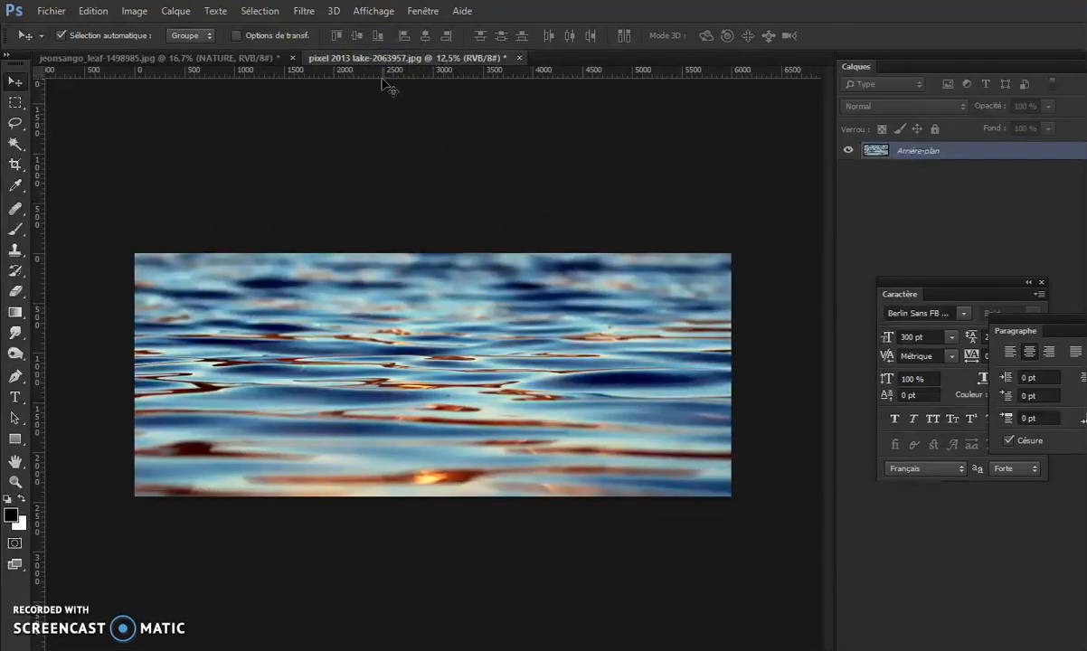
pyautogui.hotkey('ctrl', 'a')
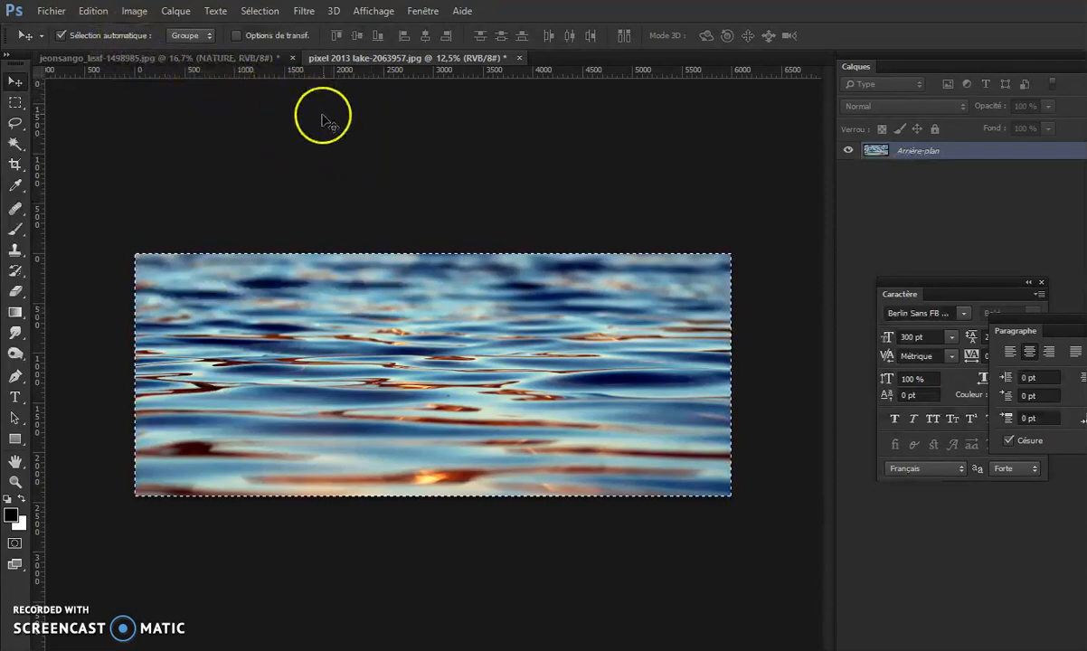
pyautogui.click(171, 57)
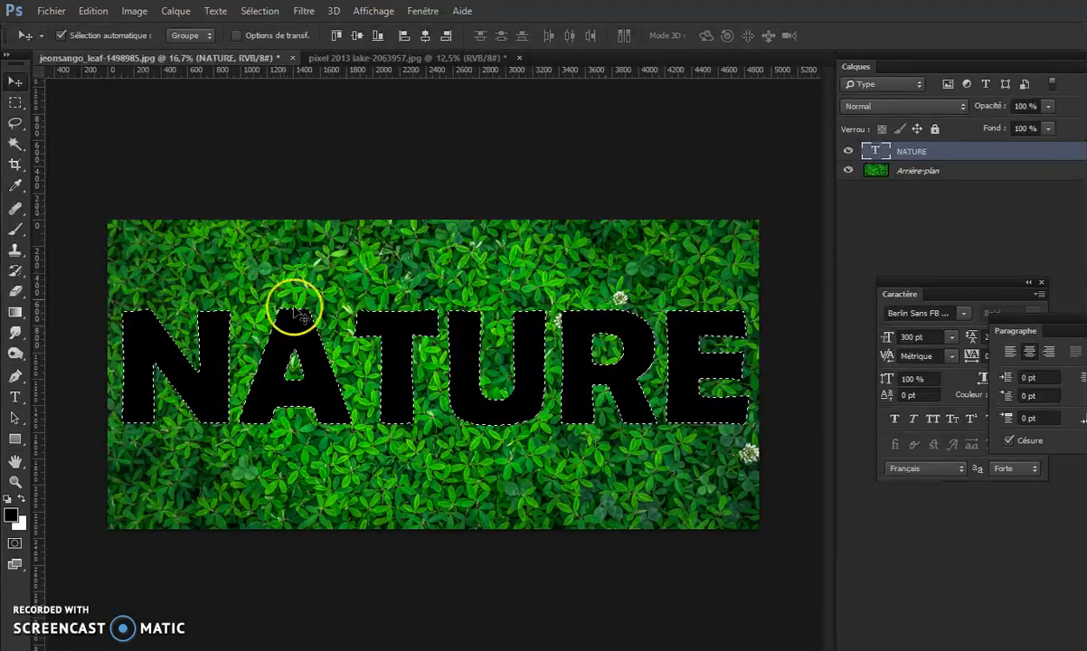
pyautogui.click(95, 13)
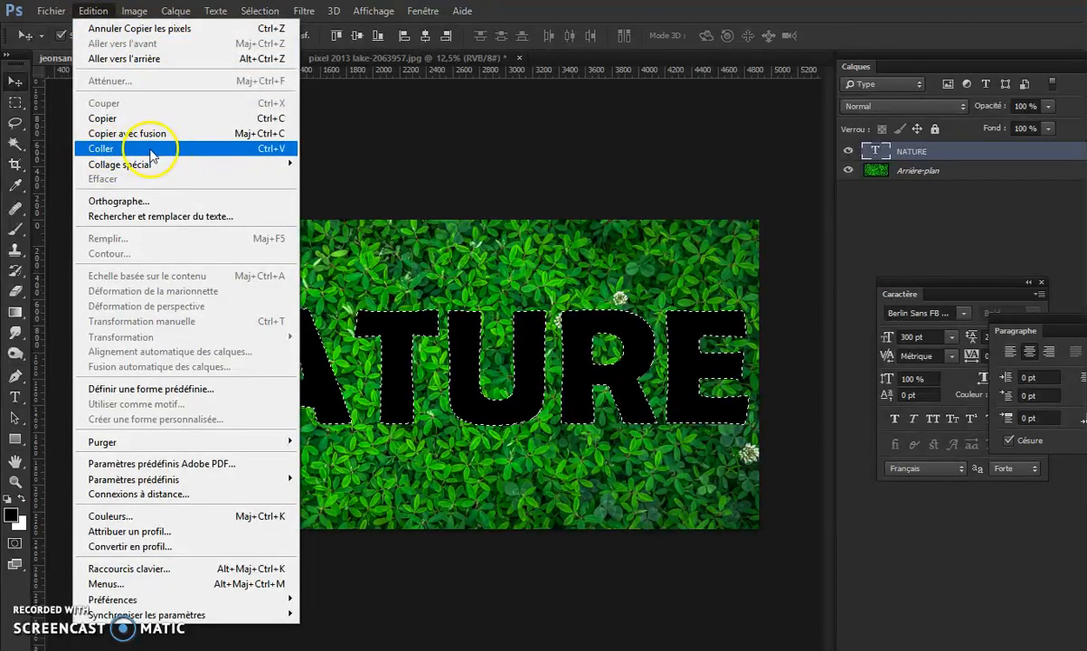
pyautogui.moveTo(167, 167)
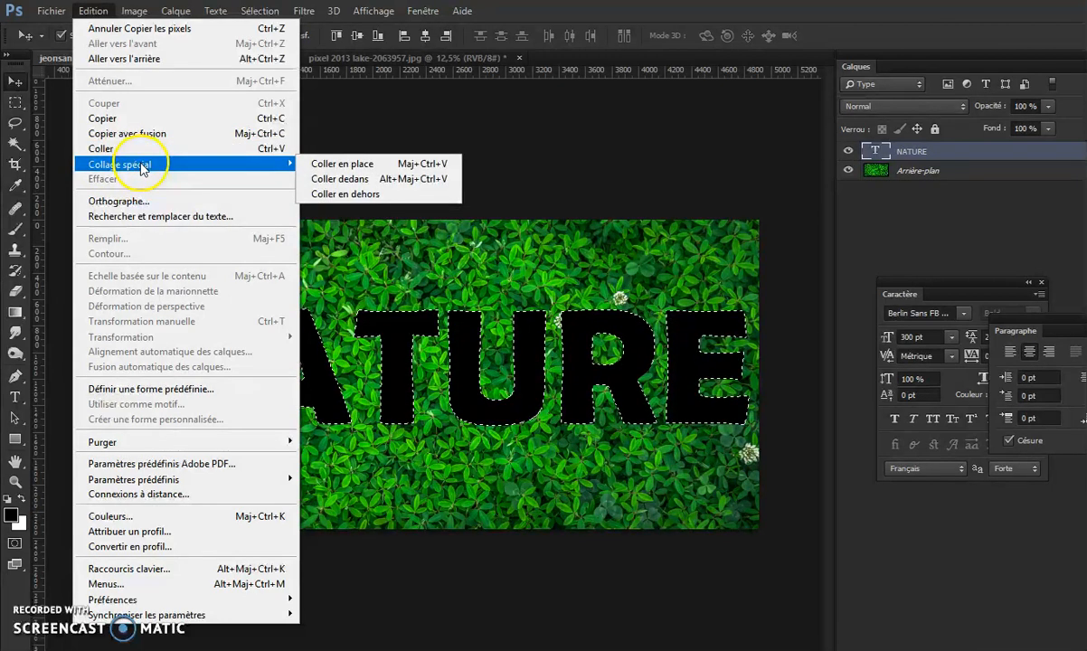
pyautogui.click(362, 181)
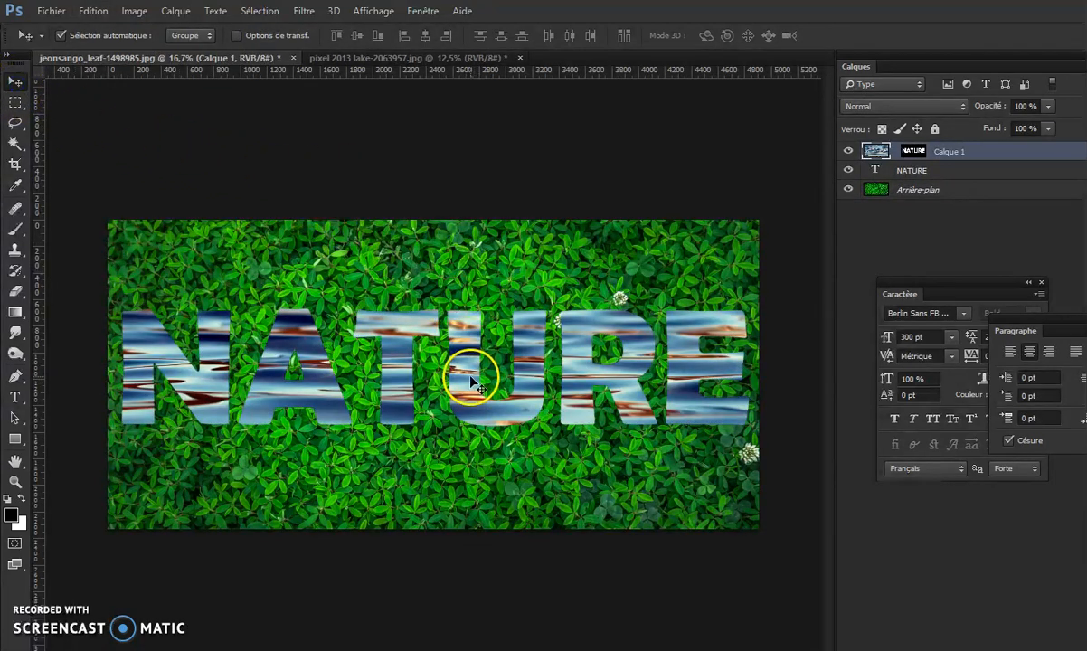
# - Reposition the water picture inside the letters and hide the original NATURE text layer
pyautogui.moveTo(470, 377); pyautogui.dragTo(358, 324)
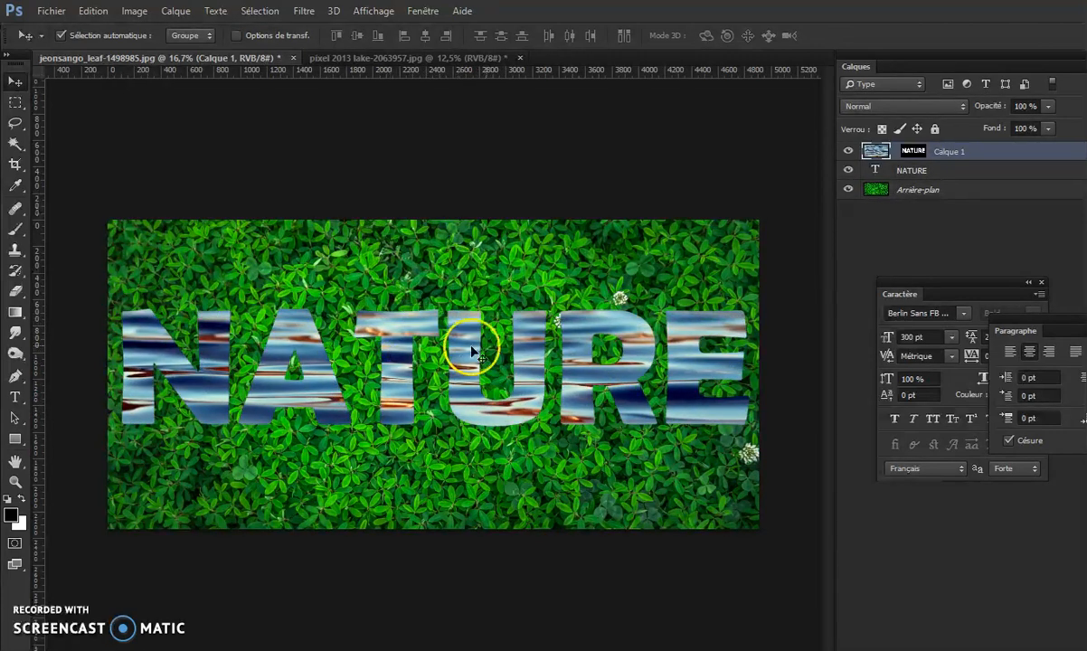
pyautogui.moveTo(583, 380)
pyautogui.mouseDown()
pyautogui.moveTo(599, 351)
pyautogui.moveTo(583, 391)
pyautogui.mouseUp()
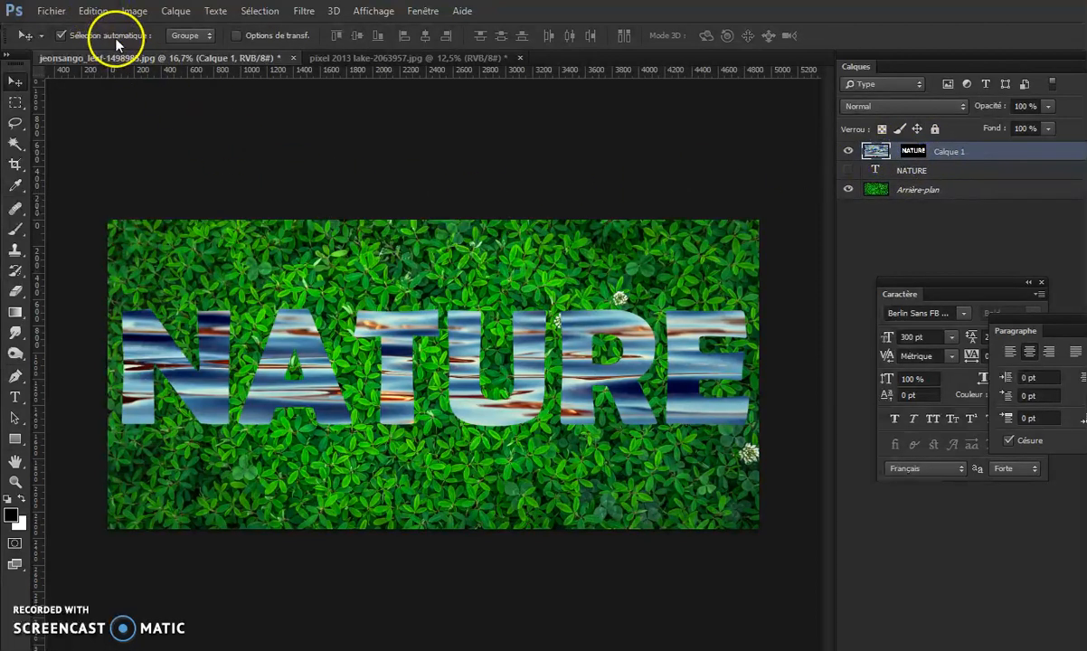
pyautogui.moveTo(636, 413); pyautogui.dragTo(635, 398)
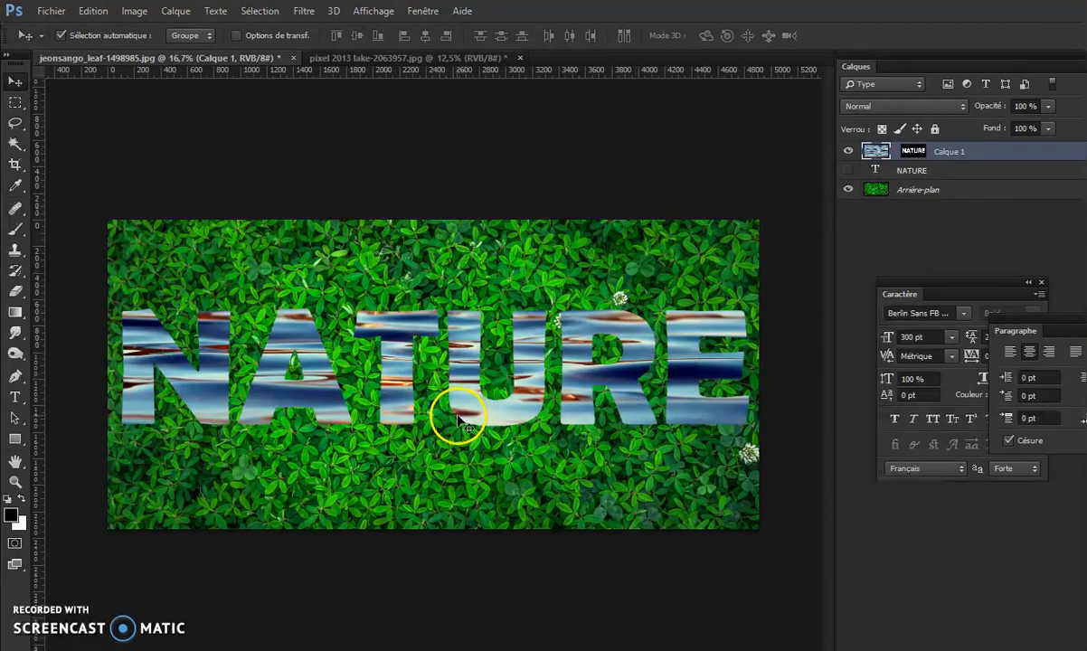